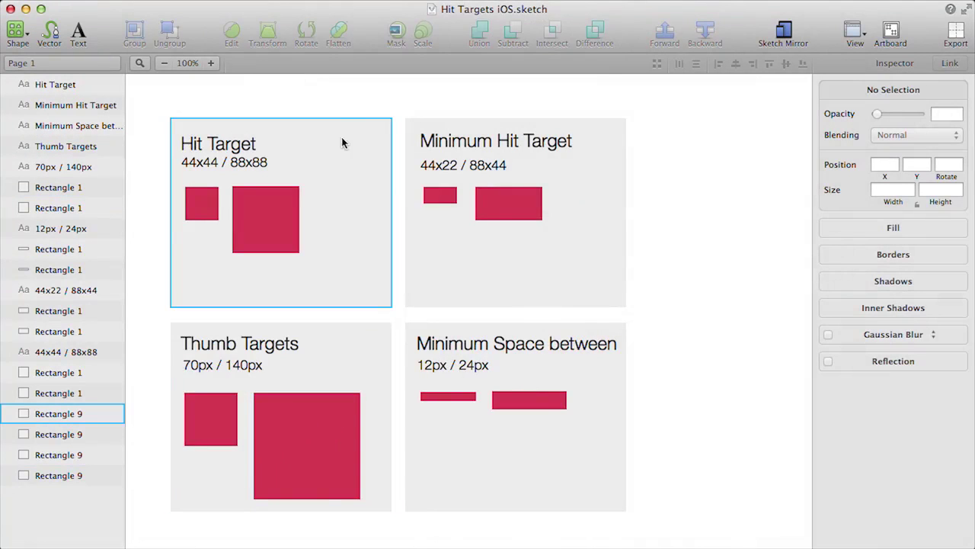
# Step: Copy the 88x88 square from the Hit Target example
pyautogui.click(268, 223)
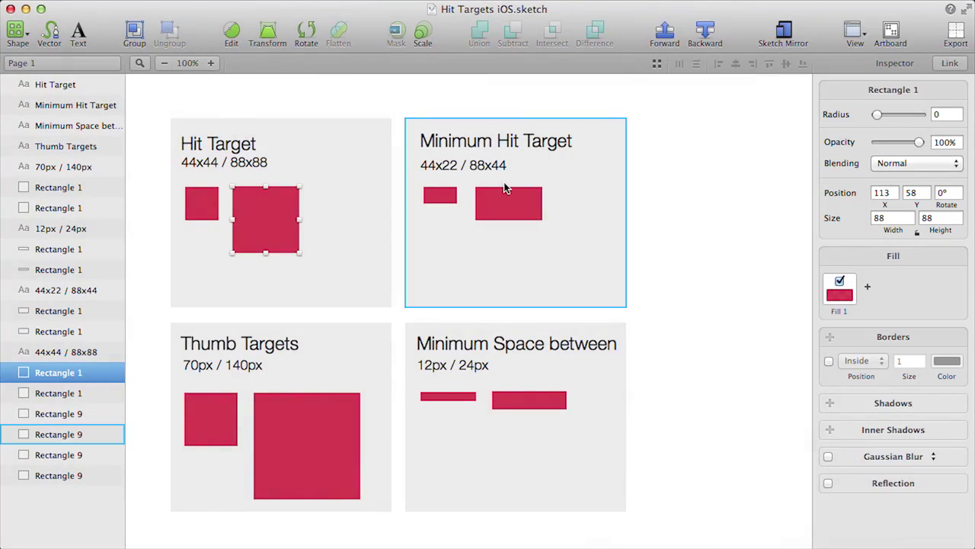
pyautogui.click(323, 107)
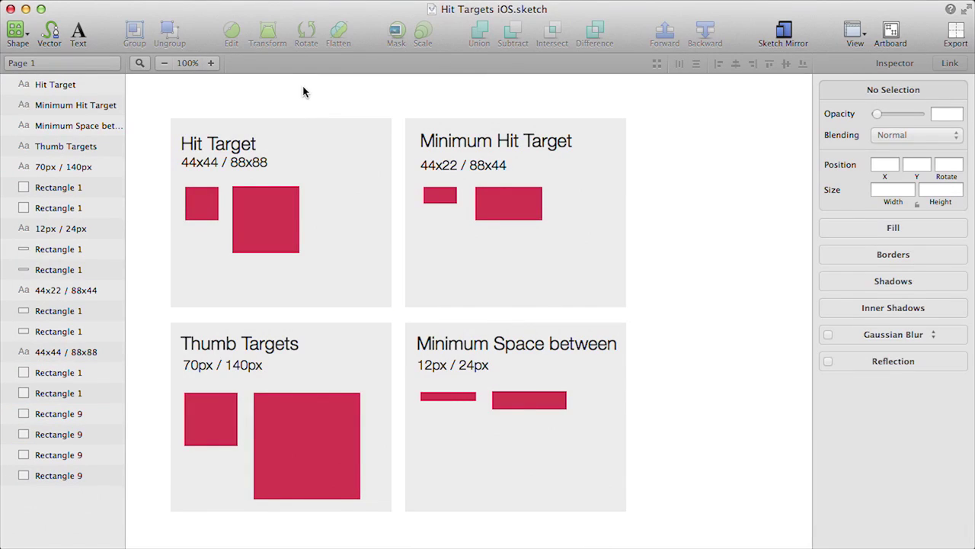
pyautogui.click(262, 206)
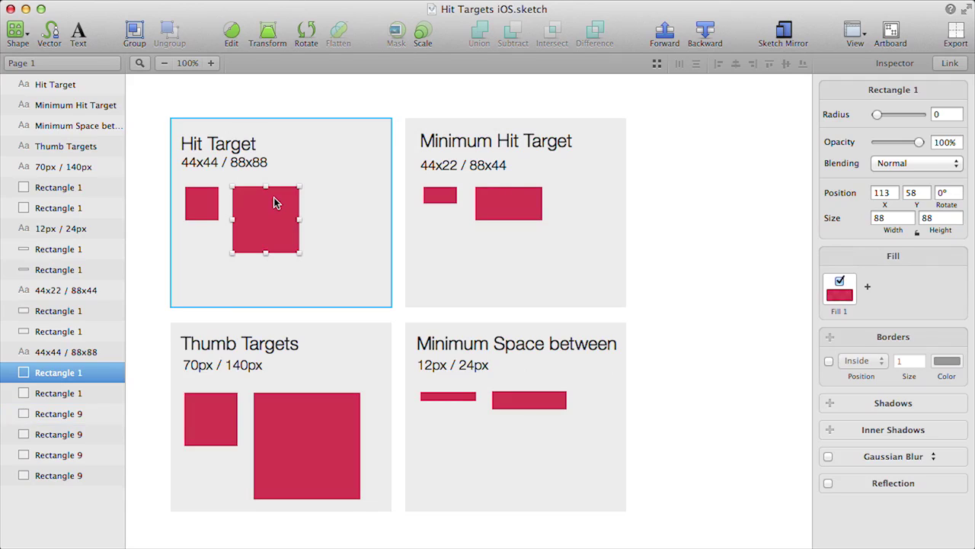
pyautogui.click(255, 93)
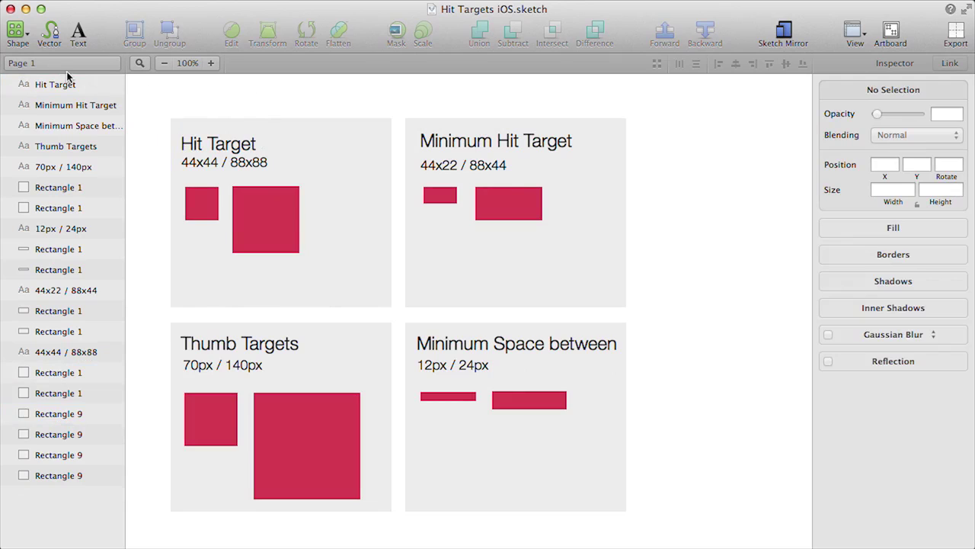
# Step: Switch to the untitled wireframe document and open its Page 1
pyautogui.moveTo(117, 9); pyautogui.dragTo(120, 105)
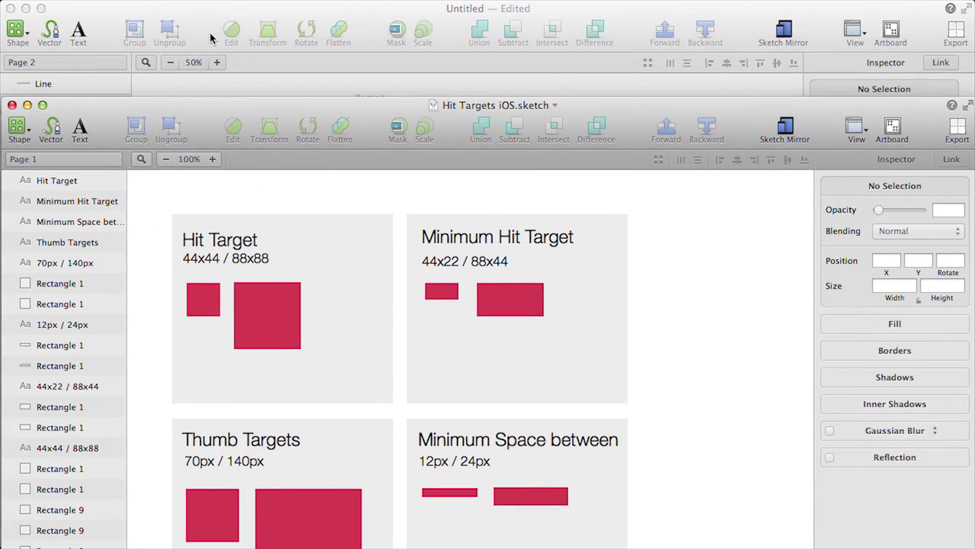
pyautogui.click(216, 32)
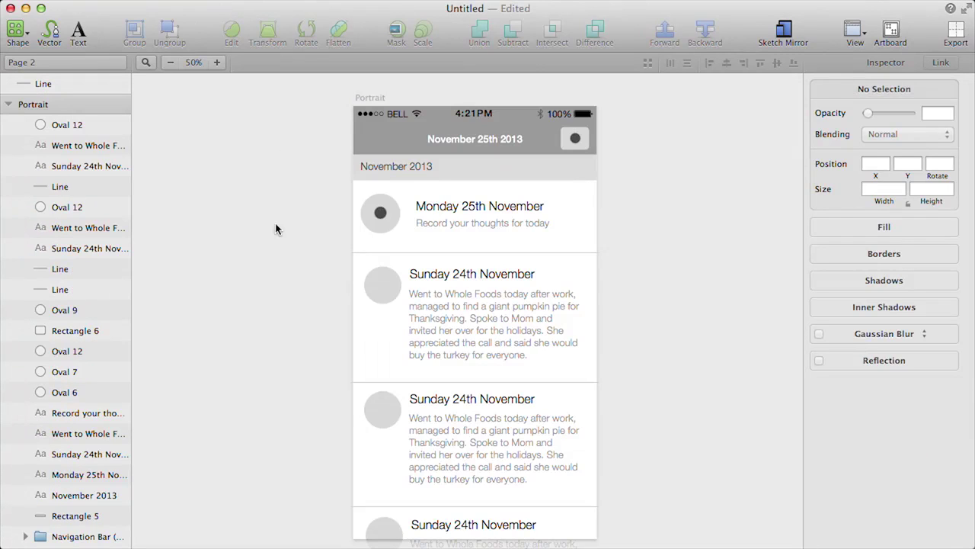
pyautogui.click(80, 70)
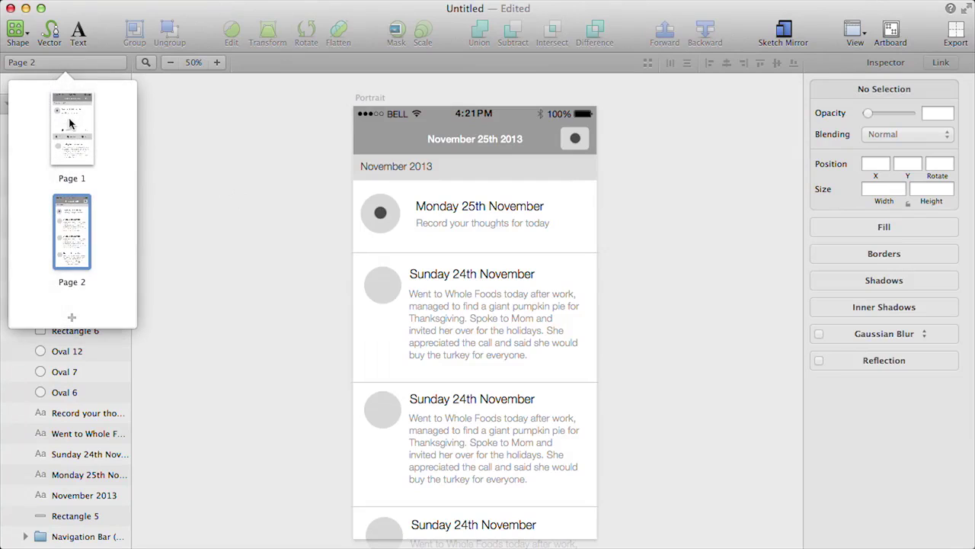
pyautogui.click(74, 117)
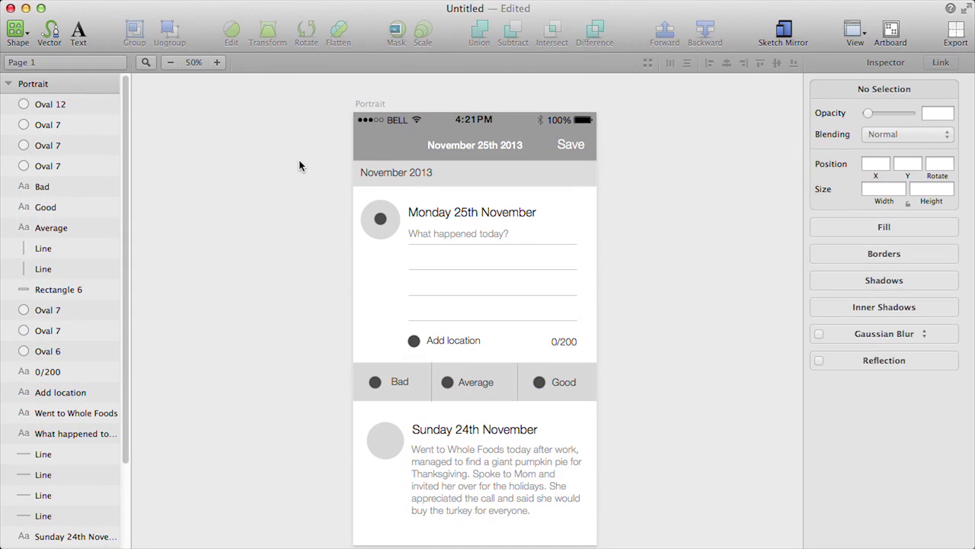
# Step: Paste the 88x88 square over the Save label and place a duplicate centred on the circle beside Monday 25th November
pyautogui.press('cmd+v')
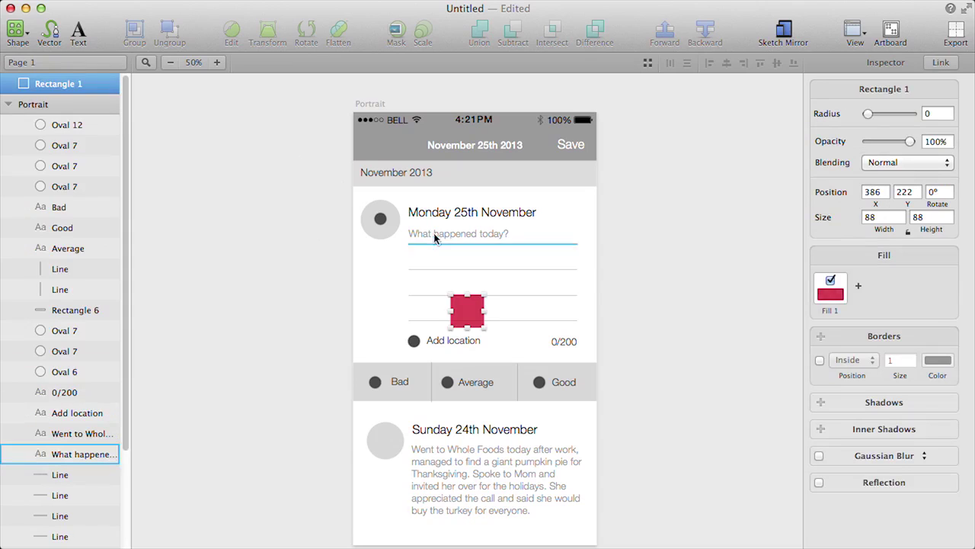
pyautogui.moveTo(465, 310); pyautogui.dragTo(556, 168)
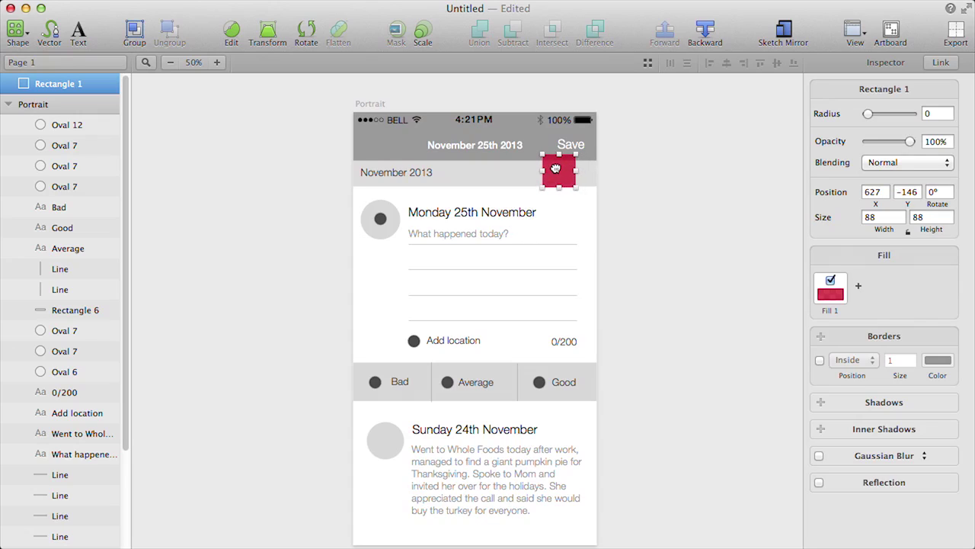
pyautogui.moveTo(556, 168); pyautogui.dragTo(380, 220)
pyautogui.press('super+d')
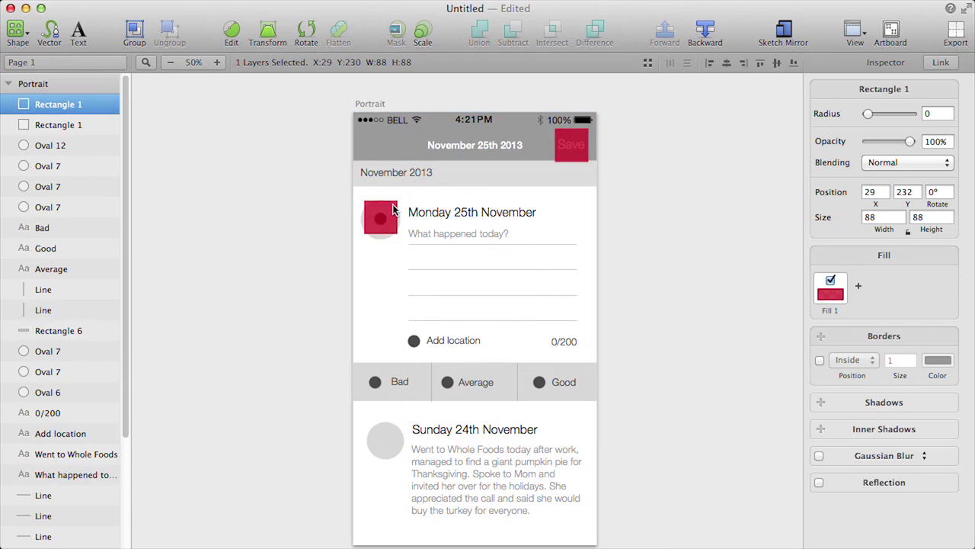
pyautogui.press('Down')
pyautogui.press('Down')
pyautogui.press('Down')
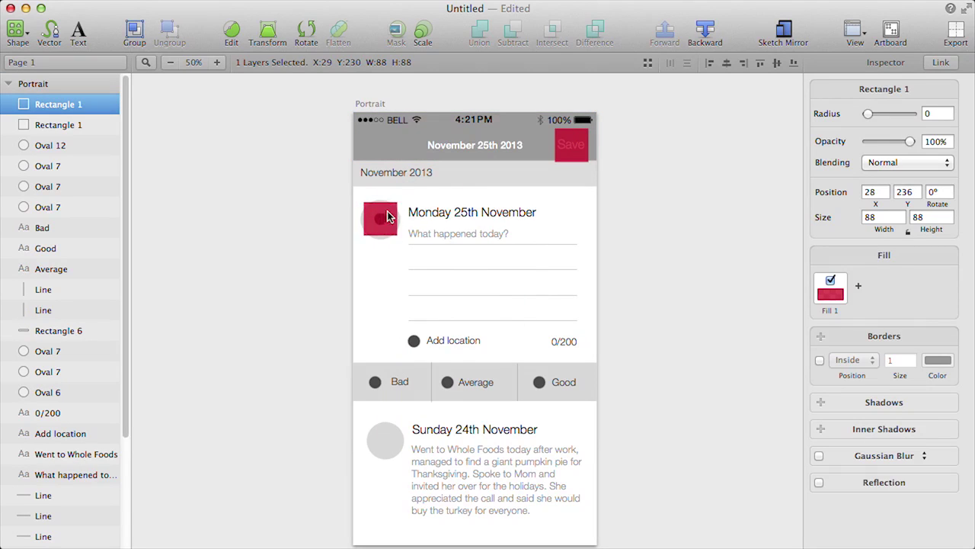
# Step: Place copies of the 88x88 square over the Add location, Bad, Average and Good icons
pyautogui.moveTo(382, 216); pyautogui.dragTo(414, 342)
pyautogui.press('Right')
pyautogui.press('Right')
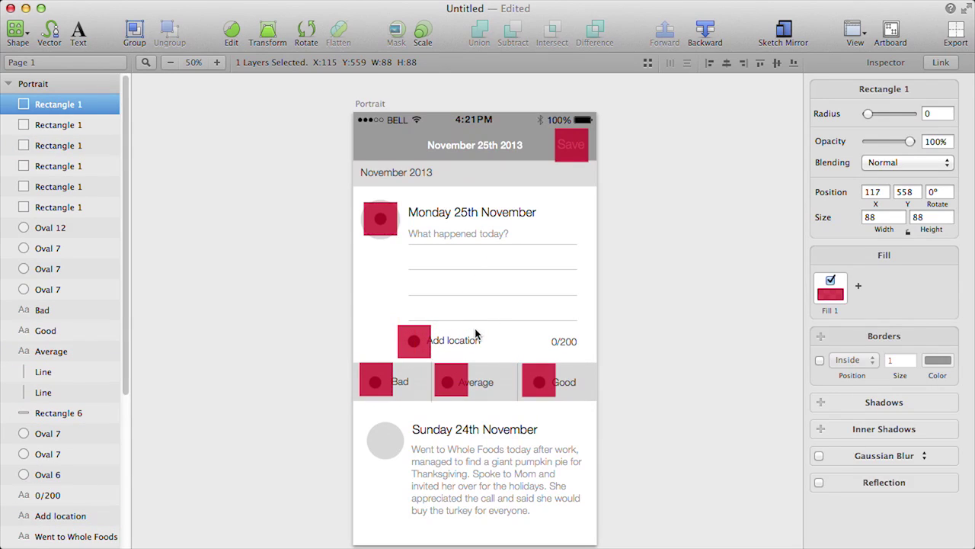
pyautogui.click(631, 319)
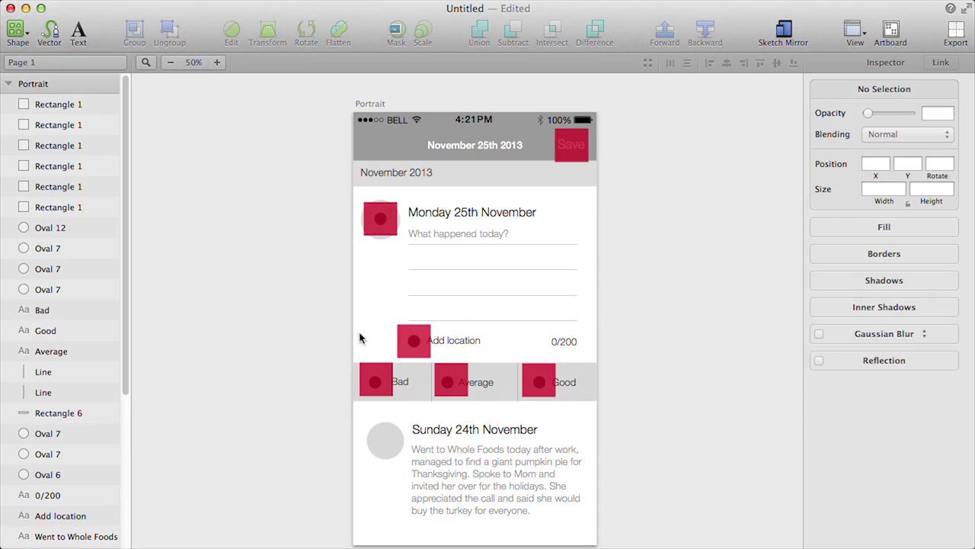
# Step: Move the Add location square, icon and label together right and down to X 156, Y 597
pyautogui.moveTo(329, 332); pyautogui.dragTo(461, 349)
pyautogui.hotkey('shift', 'Right')
pyautogui.hotkey('shift', 'Right')
pyautogui.hotkey('shift', 'Right')
pyautogui.hotkey('shift', 'Down')
pyautogui.hotkey('shift', 'Down')
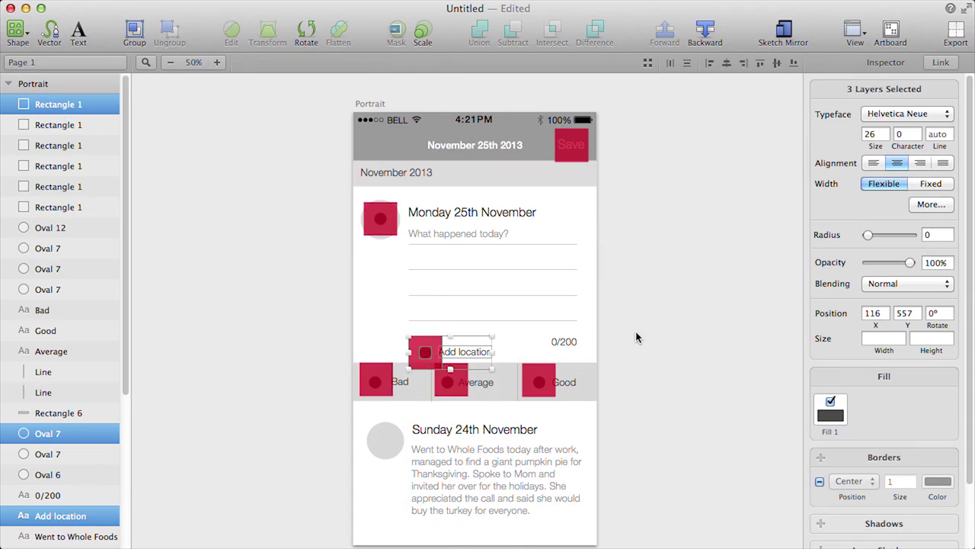
pyautogui.hotkey('shift', 'Right')
pyautogui.hotkey('shift', 'Down')
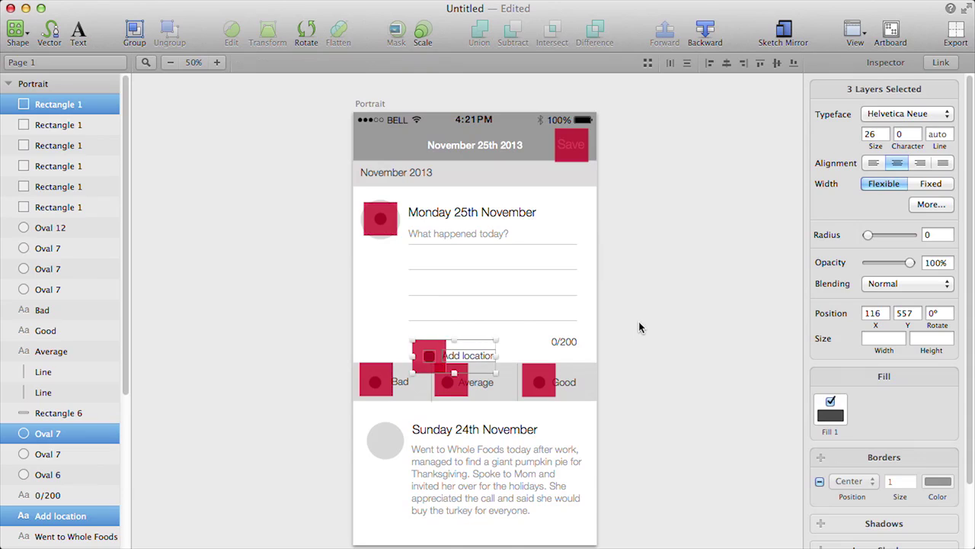
pyautogui.click(640, 327)
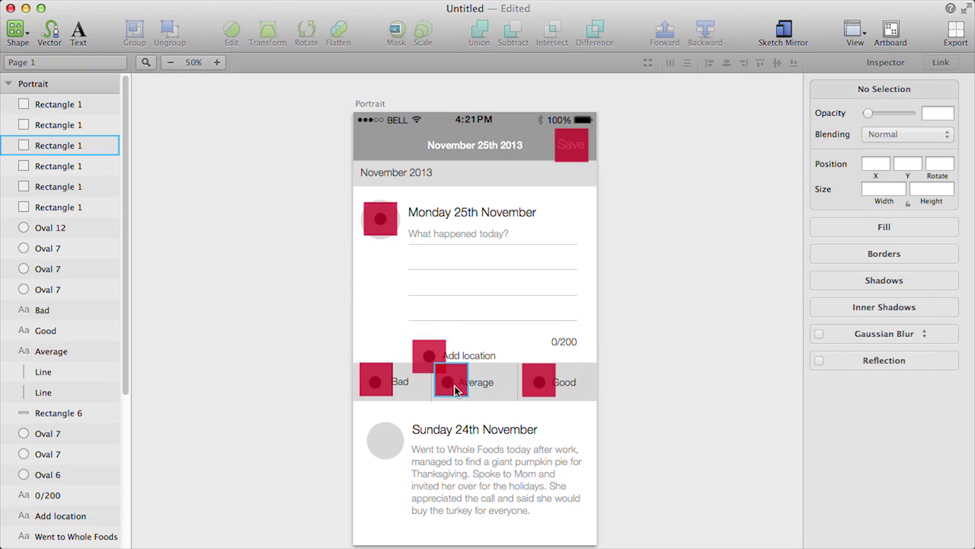
# Step: Move the Add location group up level with the 0/200 counter and align its square with the start of the writing lines
pyautogui.moveTo(329, 336); pyautogui.dragTo(468, 363)
pyautogui.hotkey('shift', 'Up')
pyautogui.hotkey('shift', 'Up')
pyautogui.hotkey('shift', 'Up')
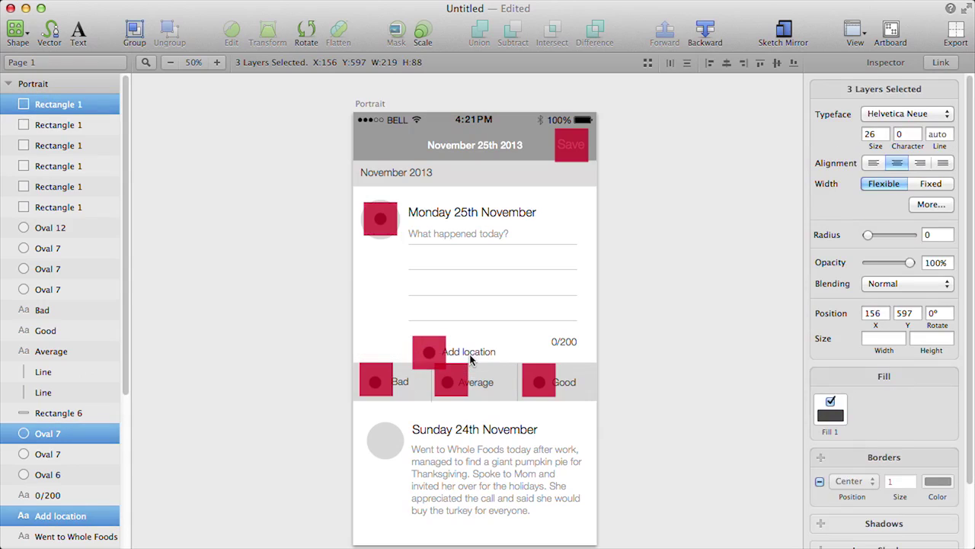
pyautogui.hotkey('shift', 'Up')
pyautogui.hotkey('shift', 'Left')
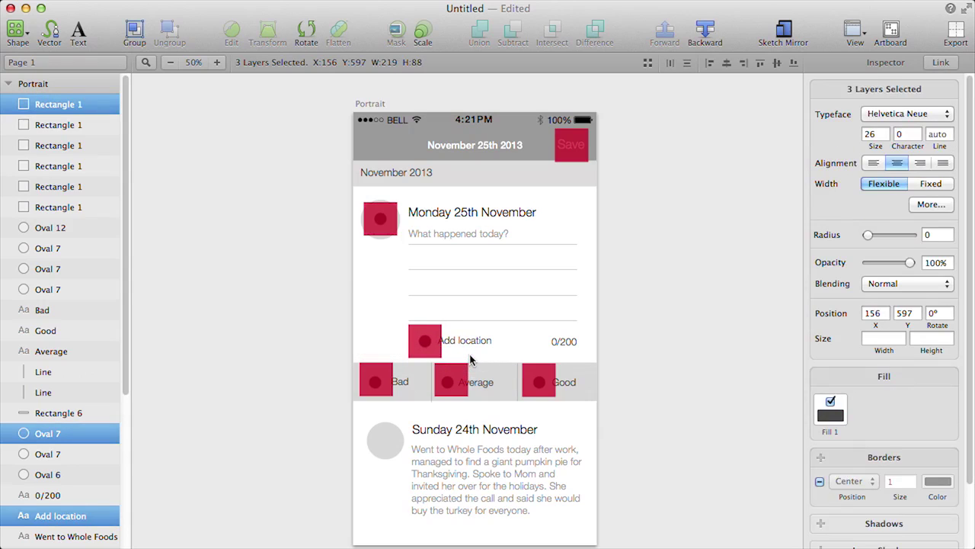
pyautogui.press('Left')
pyautogui.press('Up')
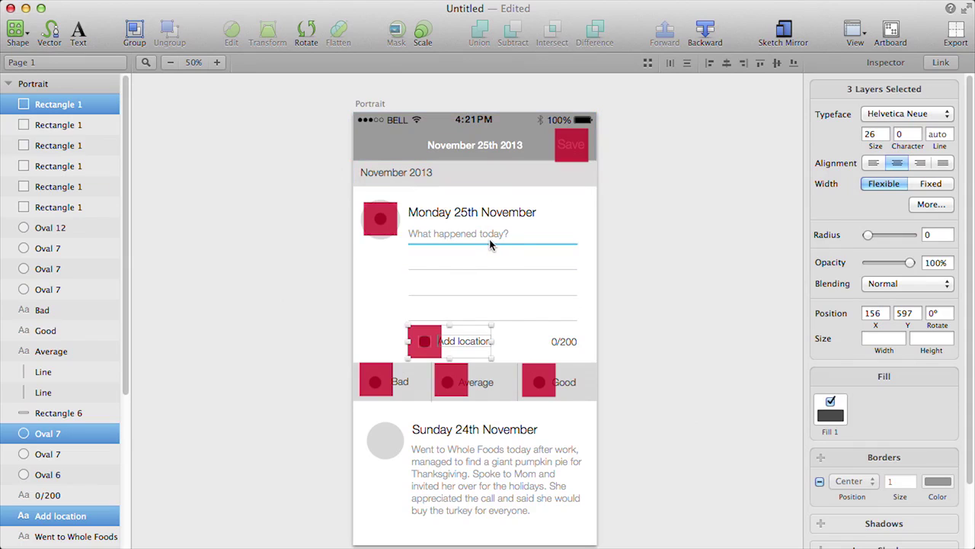
pyautogui.click(622, 235)
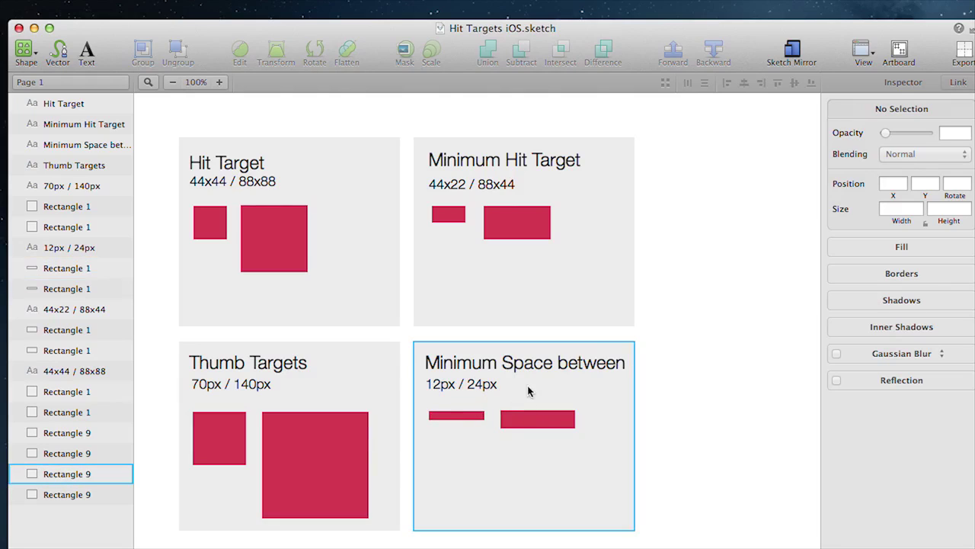
# Step: Check the gap above the Add location row with a pasted copy of the 98x24 spacing bar, and delete the bar
pyautogui.click(541, 421)
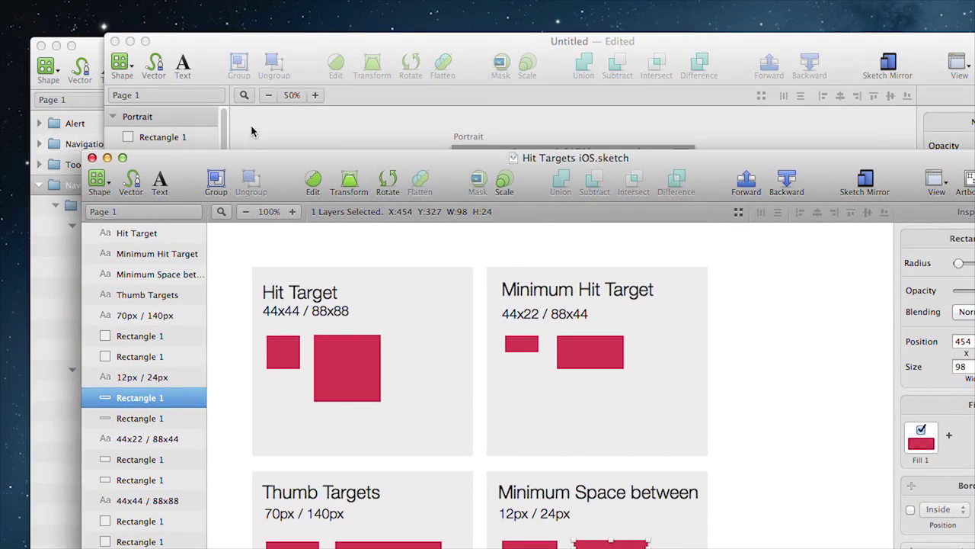
pyautogui.click(299, 134)
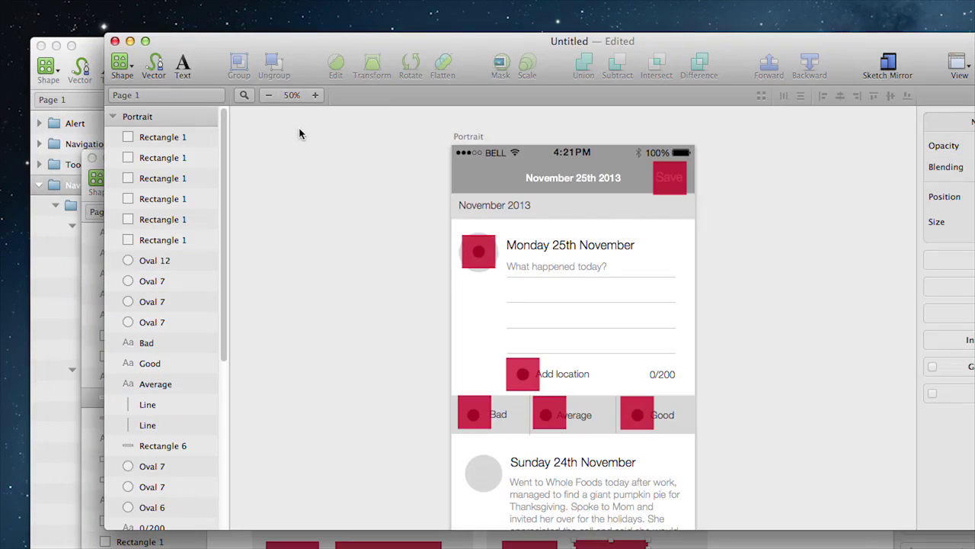
pyautogui.press('super+v')
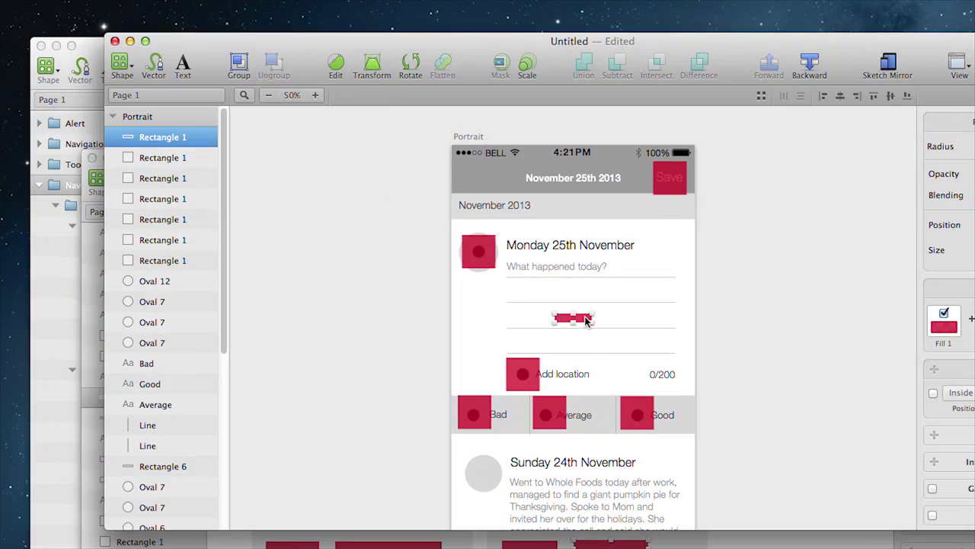
pyautogui.moveTo(547, 347); pyautogui.dragTo(626, 338)
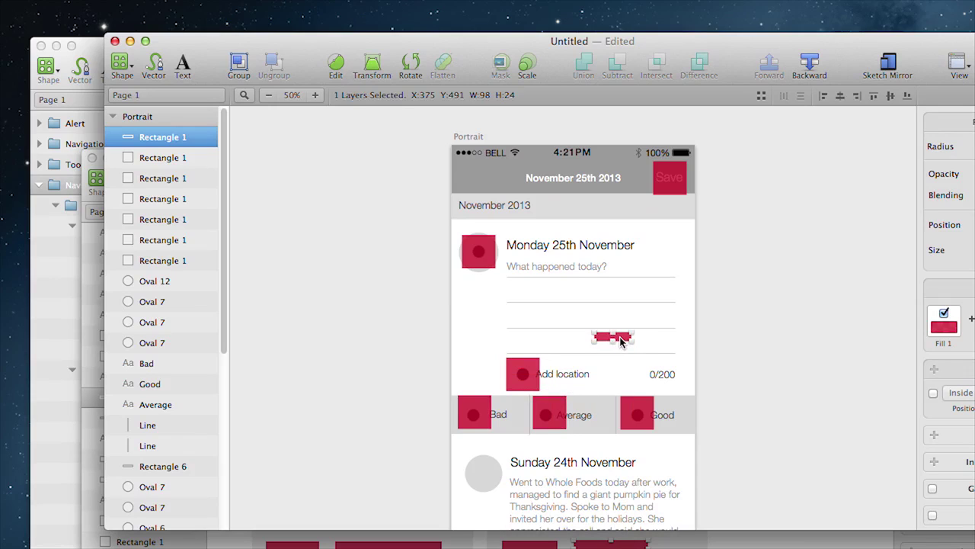
pyautogui.press('Delete')
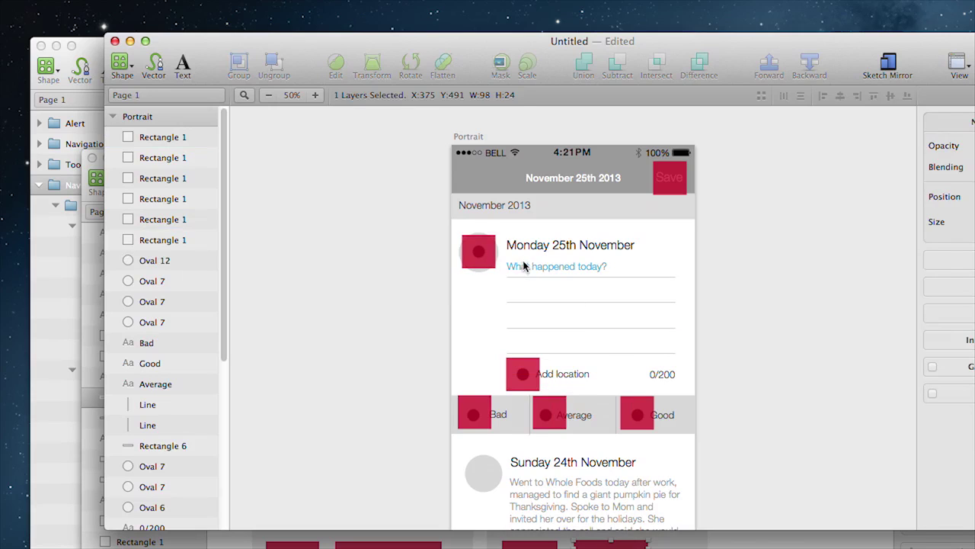
pyautogui.press('Escape')
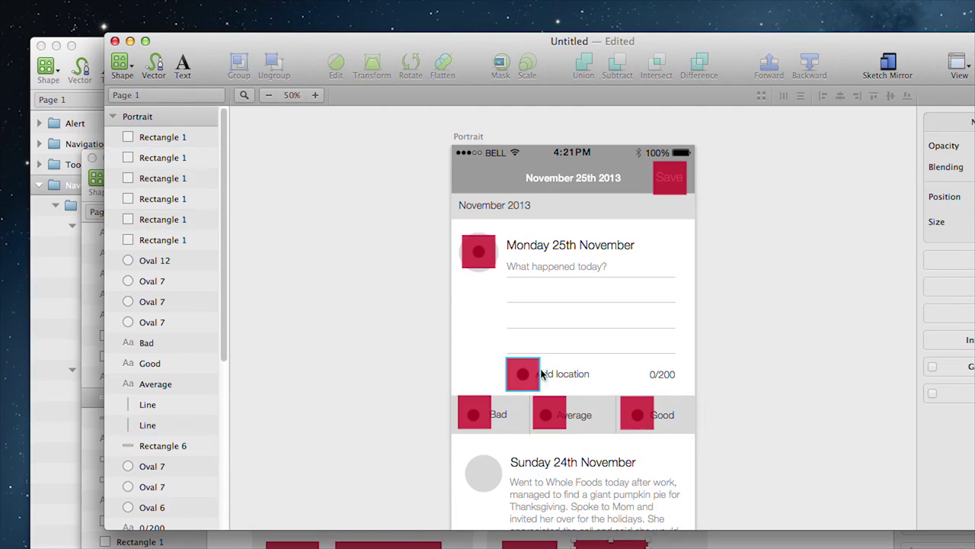
# Step: Centre the 88x88 square over the Average icon at about X 205, Y 666
pyautogui.moveTo(541, 373); pyautogui.dragTo(546, 416)
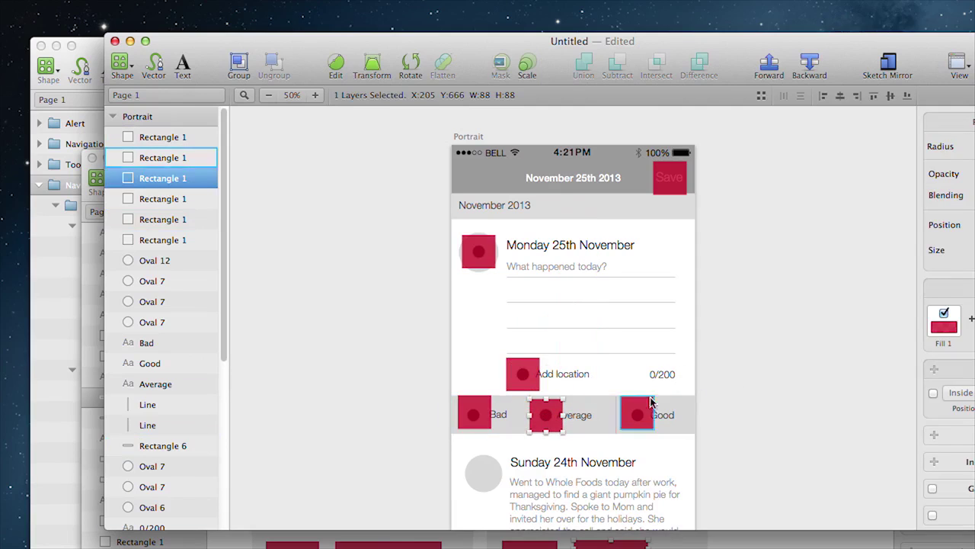